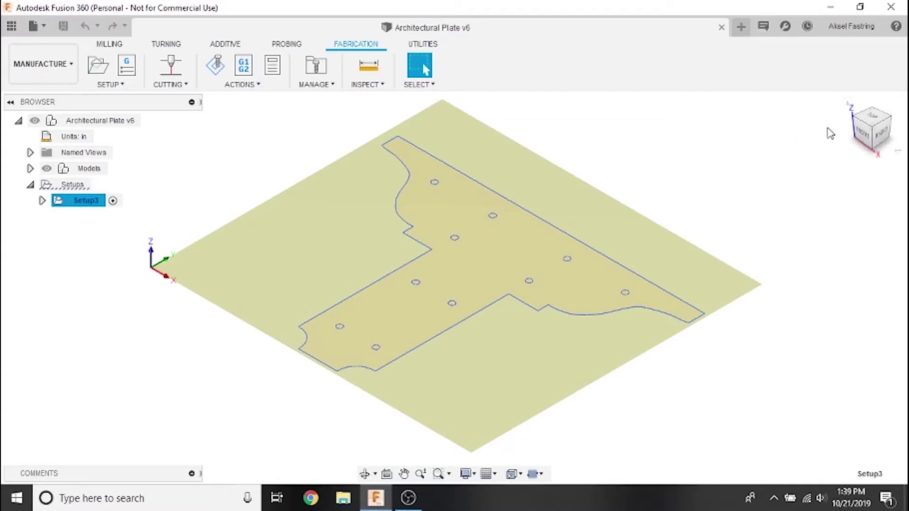
- Show the plate in Top view, rotated so the T stands upright, and pan it into view
{"action": "left_click", "coordinate": [876, 119]}
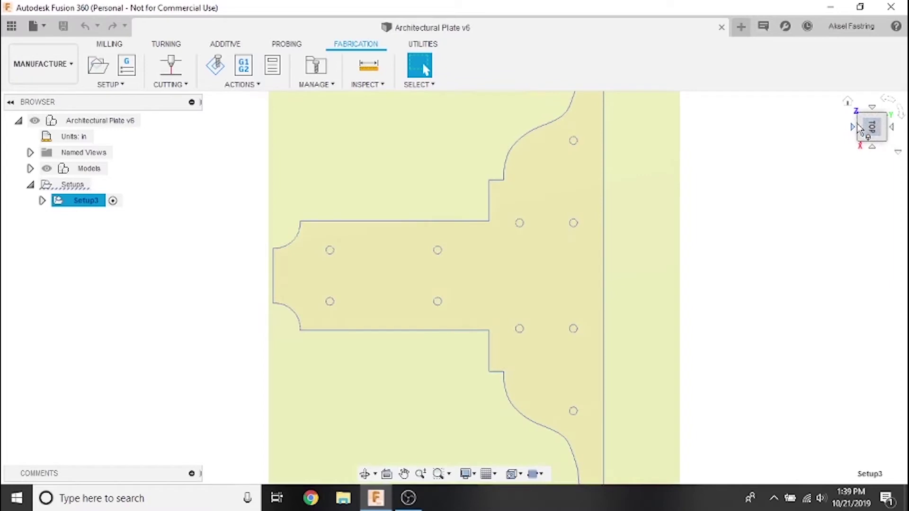
{"action": "left_click", "coordinate": [885, 100]}
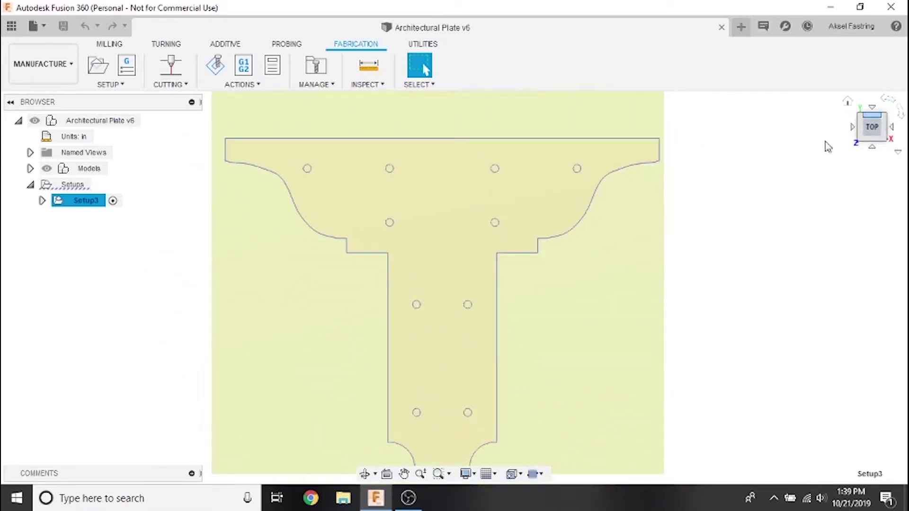
{"action": "middle_click_drag", "start_coordinate": [758, 195], "coordinate": [759, 208]}
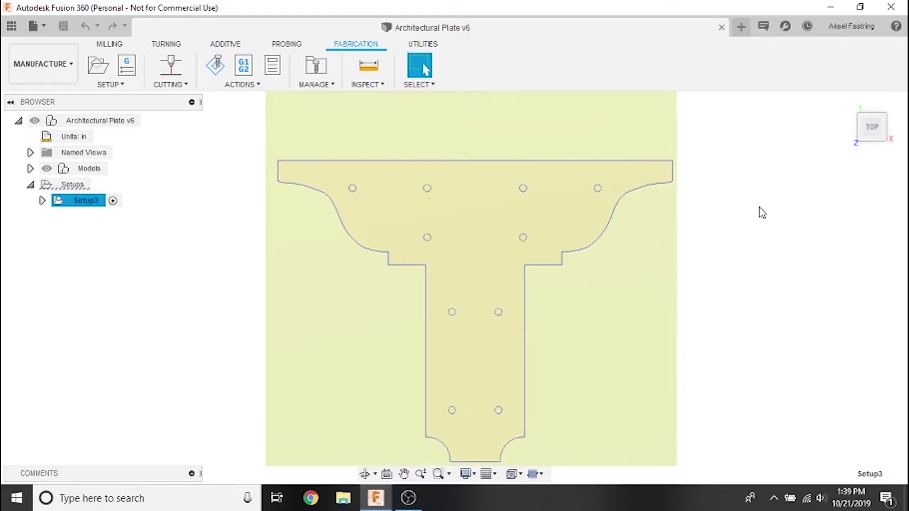
- Create a 2D Profile operation using the Ø0.055" plasma cutter from the Local Library
{"action": "left_click", "coordinate": [171, 71]}
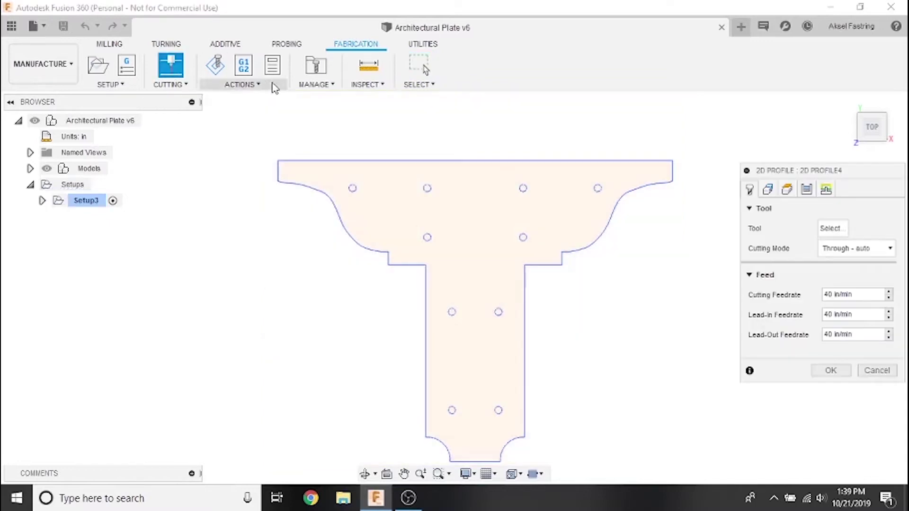
{"action": "left_click", "coordinate": [831, 228]}
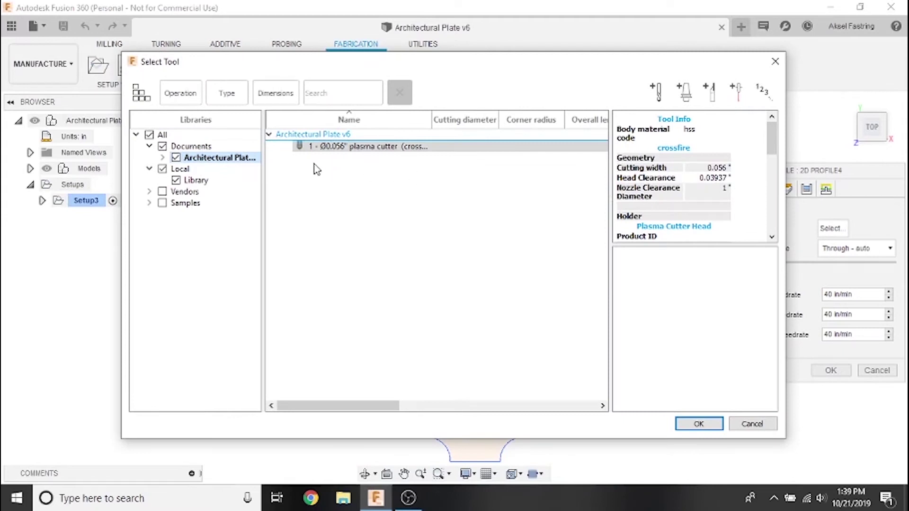
{"action": "left_click", "coordinate": [222, 183]}
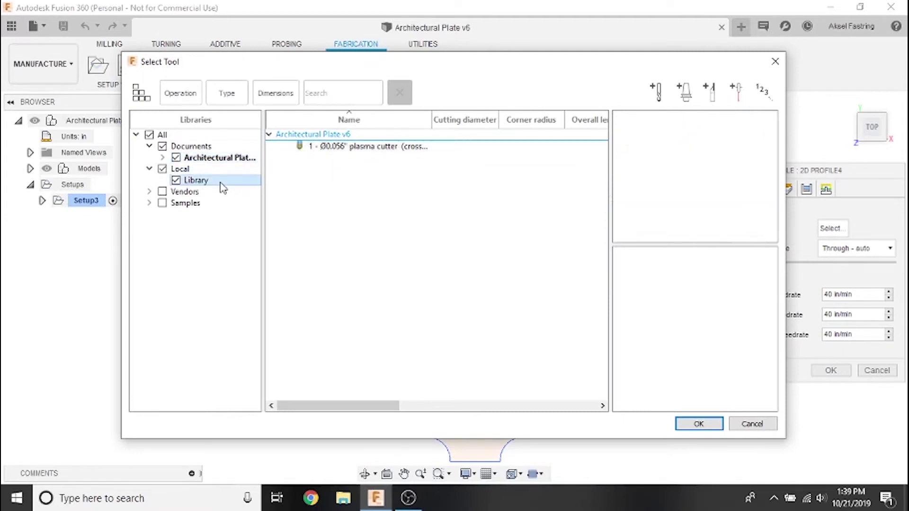
{"action": "left_click", "coordinate": [367, 151]}
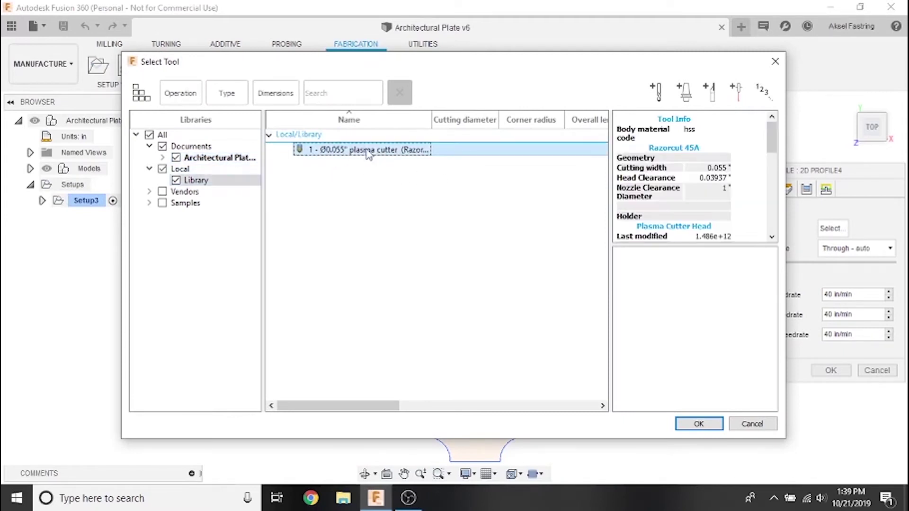
{"action": "left_click", "coordinate": [700, 424]}
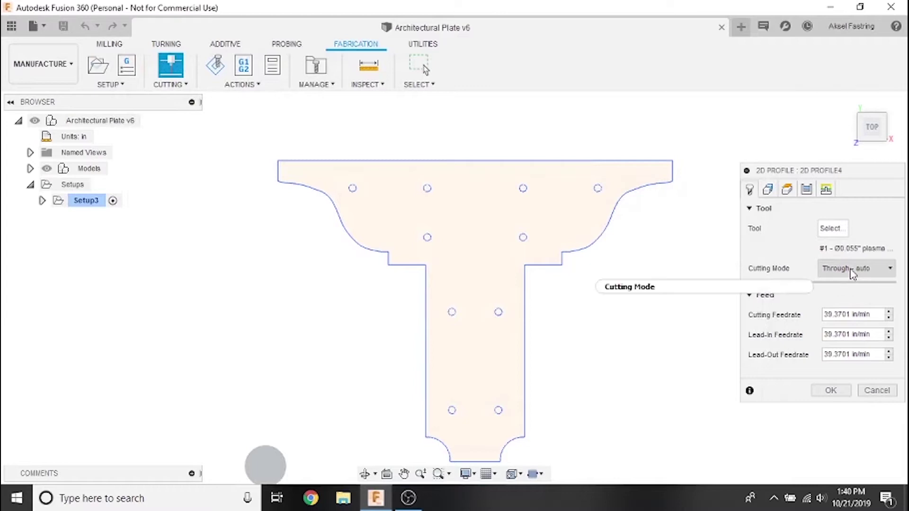
- Replace 39.3701 with 100 in the Cutting, Lead-In and Lead-Out Feedrate fields
{"action": "mouse_move", "coordinate": [853, 275]}
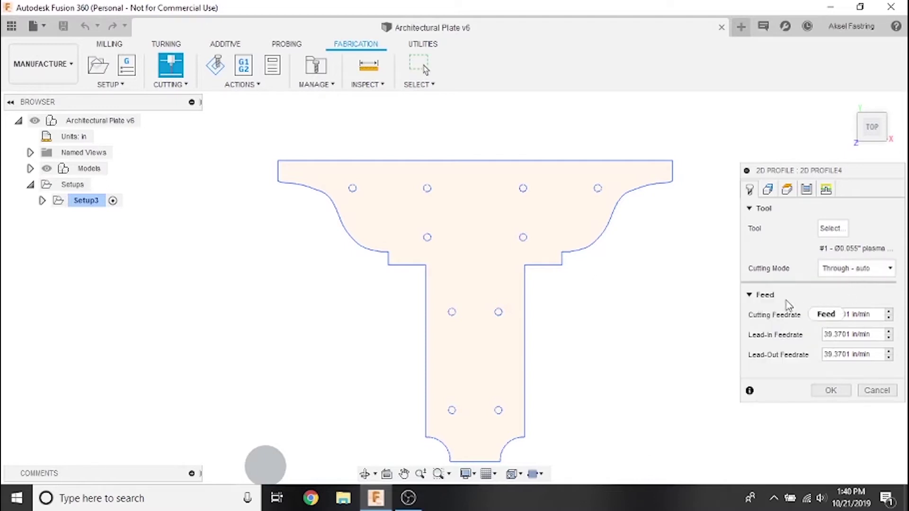
{"action": "mouse_move", "coordinate": [780, 299]}
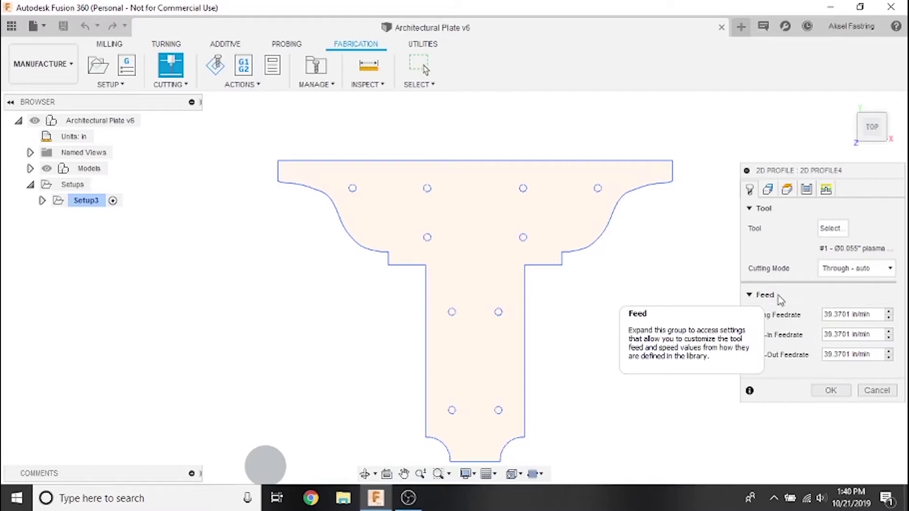
{"action": "left_click", "coordinate": [875, 313]}
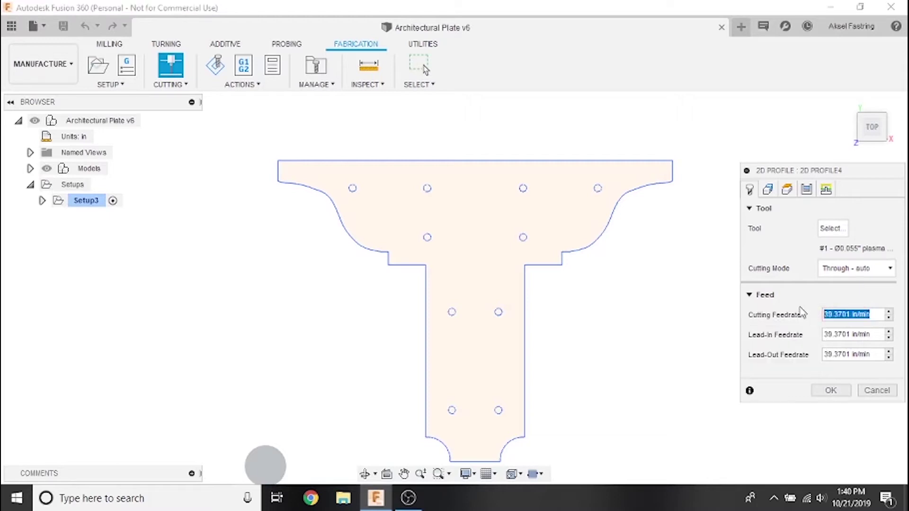
{"action": "type", "text": "100"}
{"action": "left_click", "coordinate": [879, 332]}
{"action": "type", "text": "100"}
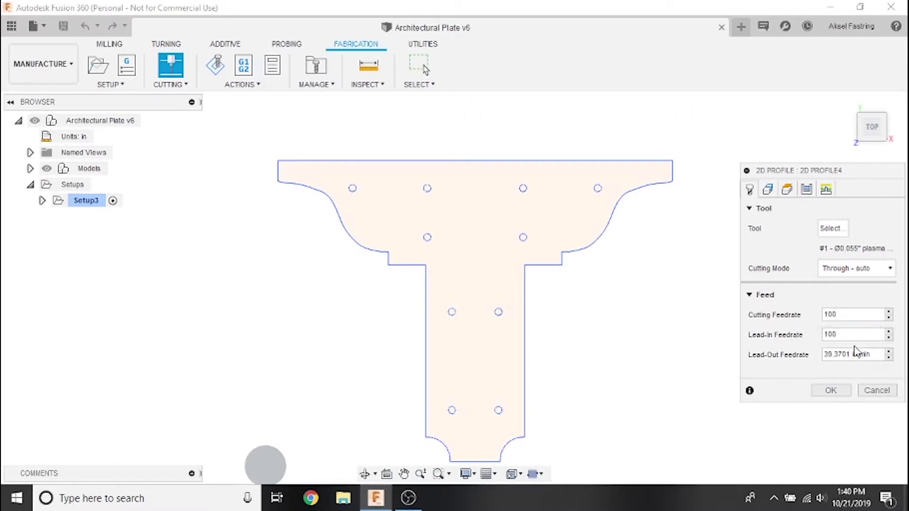
{"action": "left_click_drag", "start_coordinate": [874, 354], "coordinate": [803, 356]}
{"action": "type", "text": "100"}
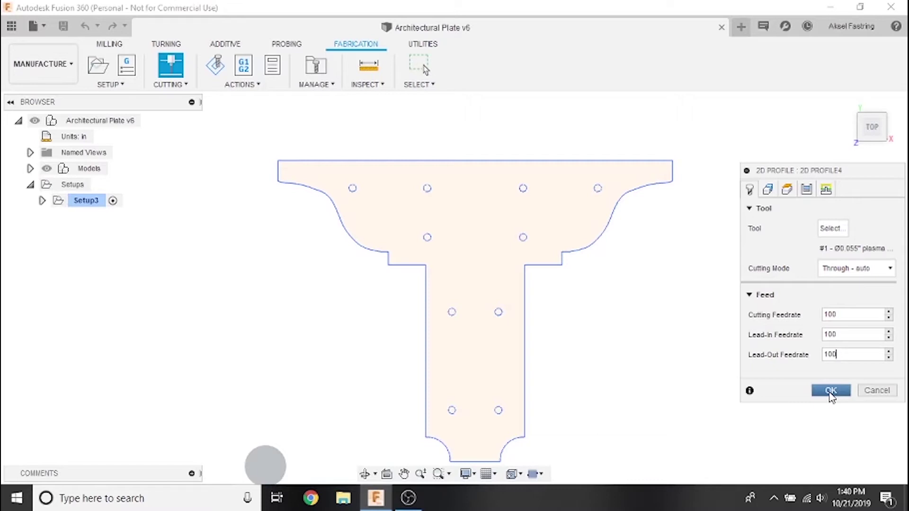
- Select the plate's outer outline and the four top-row holes as cut contours
{"action": "left_click", "coordinate": [767, 190]}
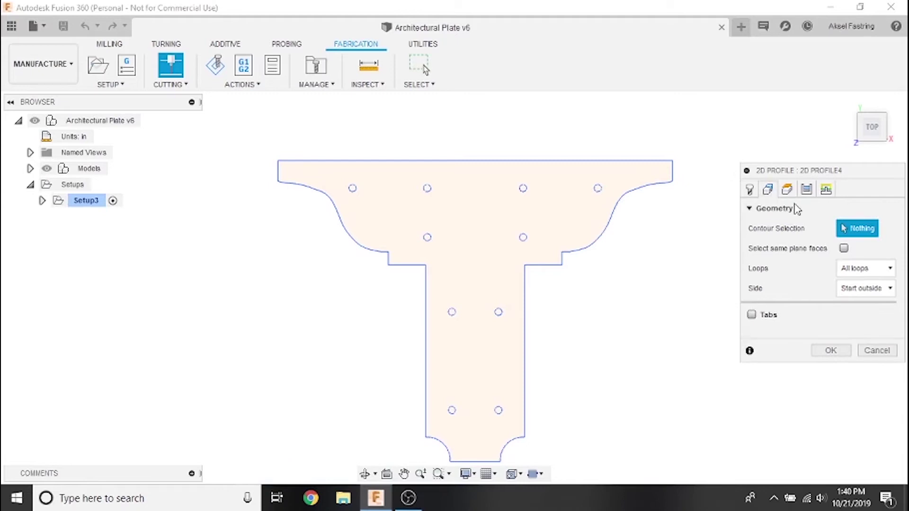
{"action": "mouse_move", "coordinate": [846, 227]}
{"action": "left_click", "coordinate": [527, 314]}
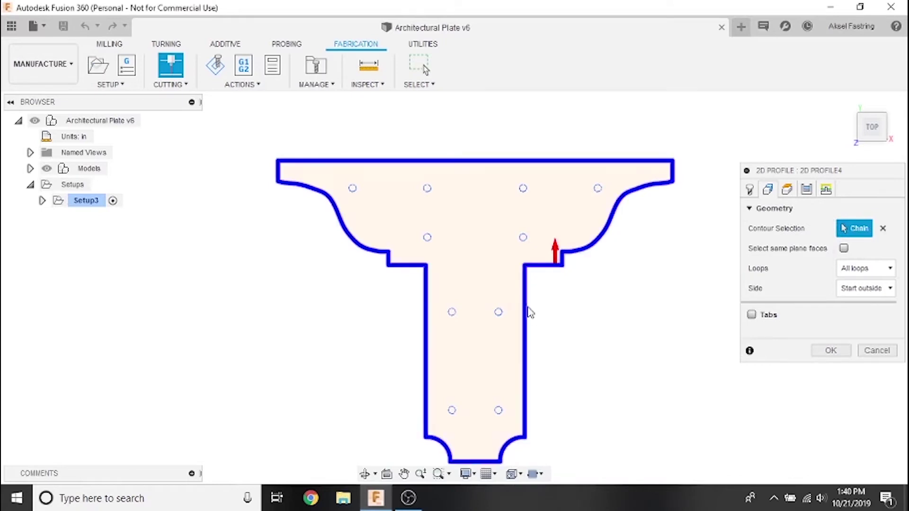
{"action": "left_click", "coordinate": [352, 188]}
{"action": "left_click", "coordinate": [427, 188]}
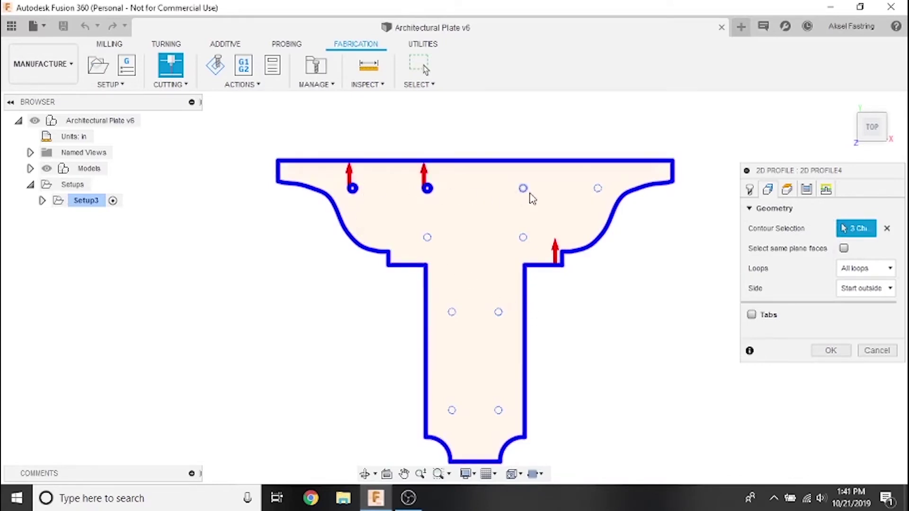
{"action": "left_click", "coordinate": [523, 189]}
{"action": "left_click", "coordinate": [597, 189]}
- Add the two second-row holes and four stem holes to the contours
{"action": "left_click", "coordinate": [427, 237]}
{"action": "left_click", "coordinate": [523, 237]}
{"action": "left_click", "coordinate": [453, 312]}
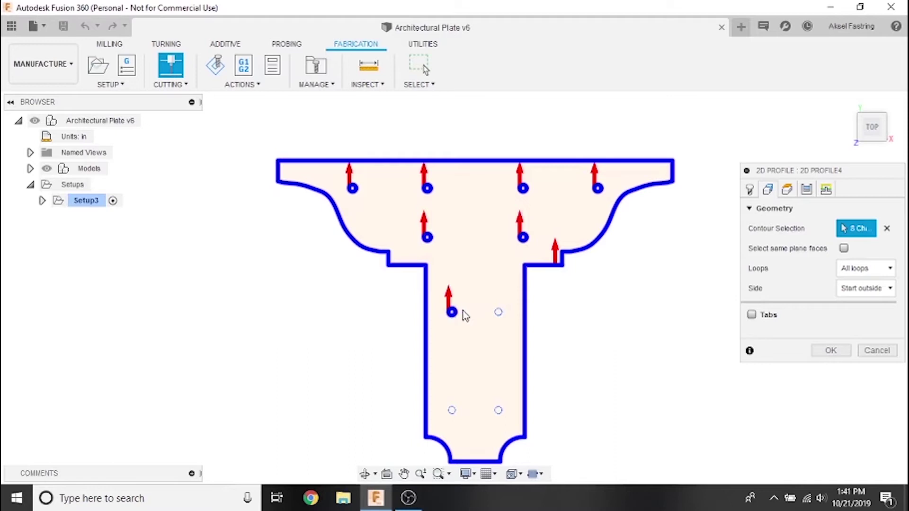
{"action": "left_click", "coordinate": [498, 312]}
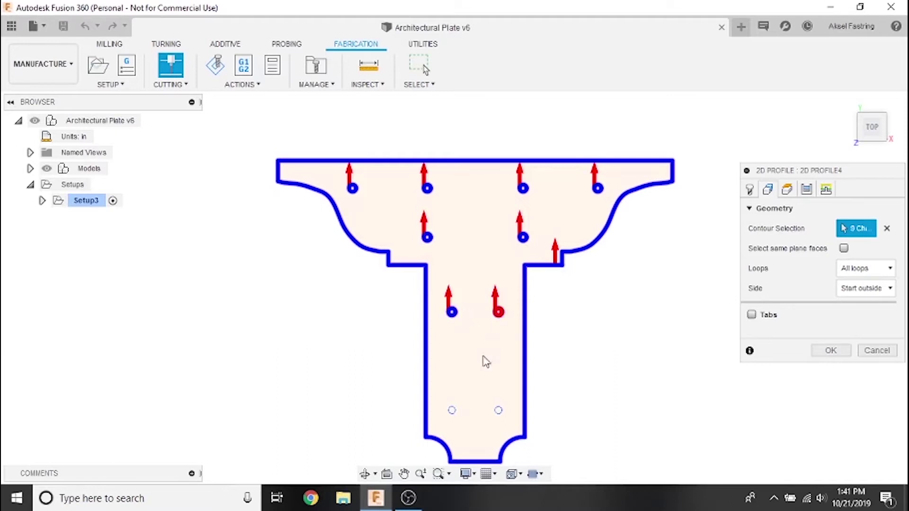
{"action": "left_click", "coordinate": [451, 410]}
{"action": "left_click", "coordinate": [500, 412]}
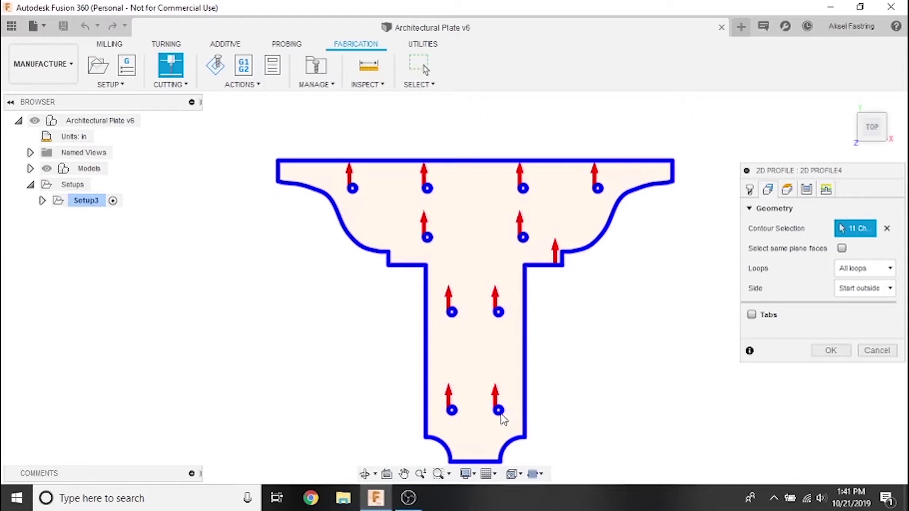
{"action": "scroll", "coordinate": [556, 258], "scroll_direction": "down", "scroll_amount": 1}
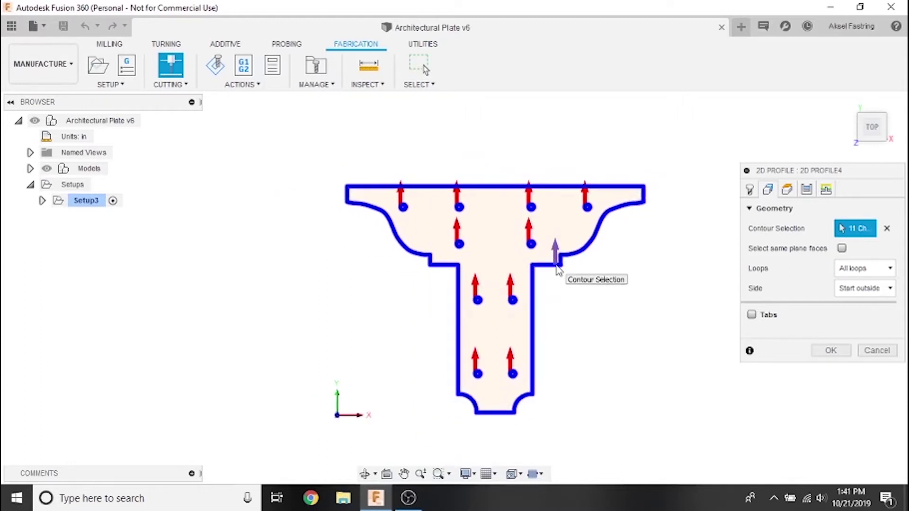
{"action": "scroll", "coordinate": [558, 265], "scroll_direction": "up", "scroll_amount": 10}
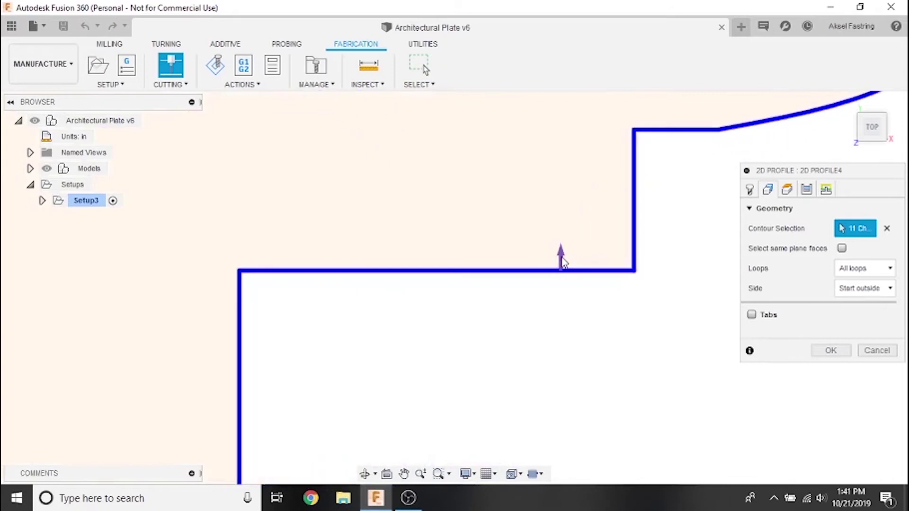
{"action": "scroll", "coordinate": [579, 386], "scroll_direction": "down", "scroll_amount": 5}
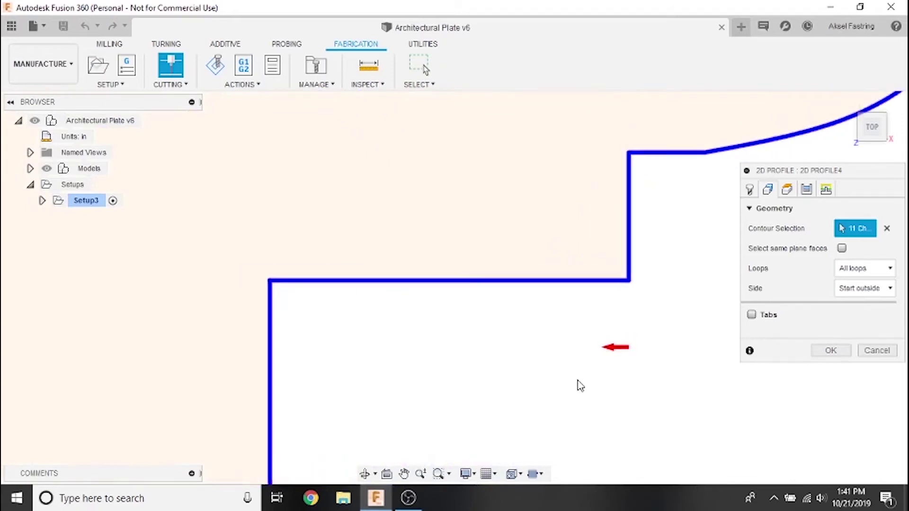
{"action": "scroll", "coordinate": [532, 331], "scroll_direction": "down", "scroll_amount": 2}
{"action": "scroll", "coordinate": [436, 226], "scroll_direction": "up", "scroll_amount": 7}
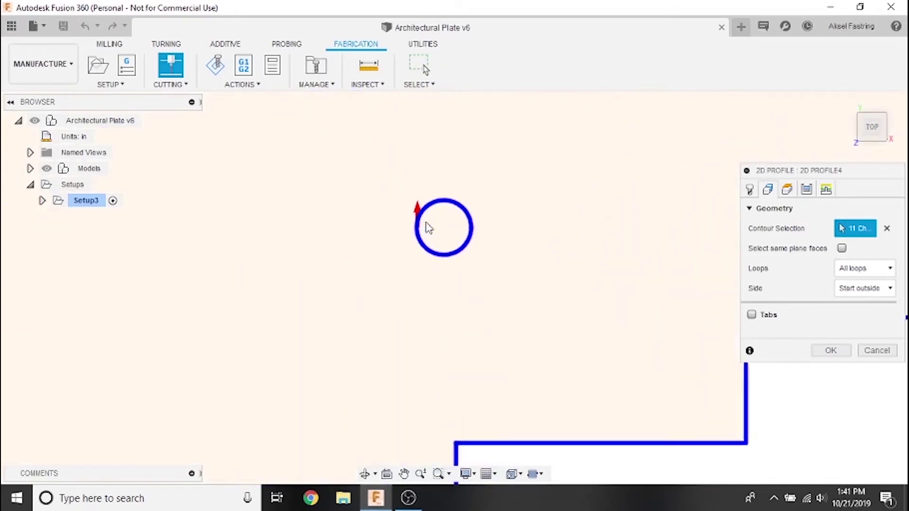
{"action": "scroll", "coordinate": [408, 237], "scroll_direction": "up", "scroll_amount": 6}
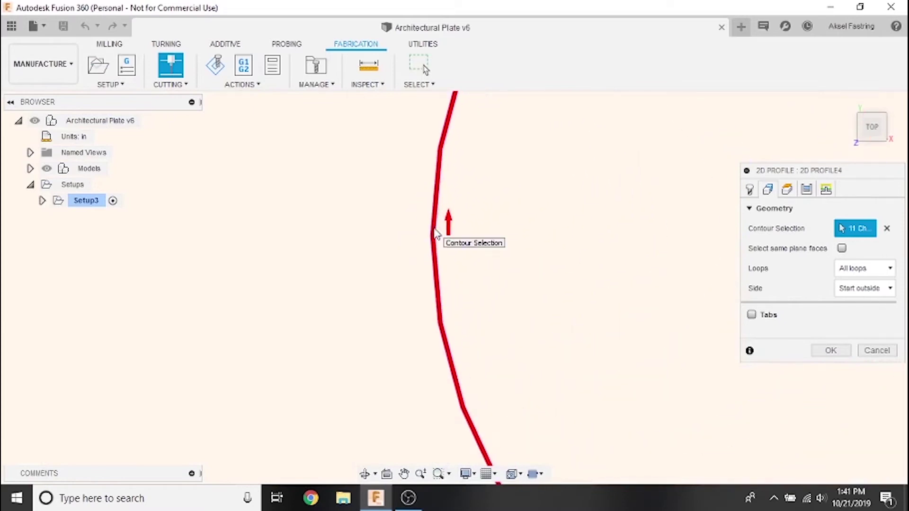
{"action": "scroll", "coordinate": [432, 239], "scroll_direction": "down", "scroll_amount": 10}
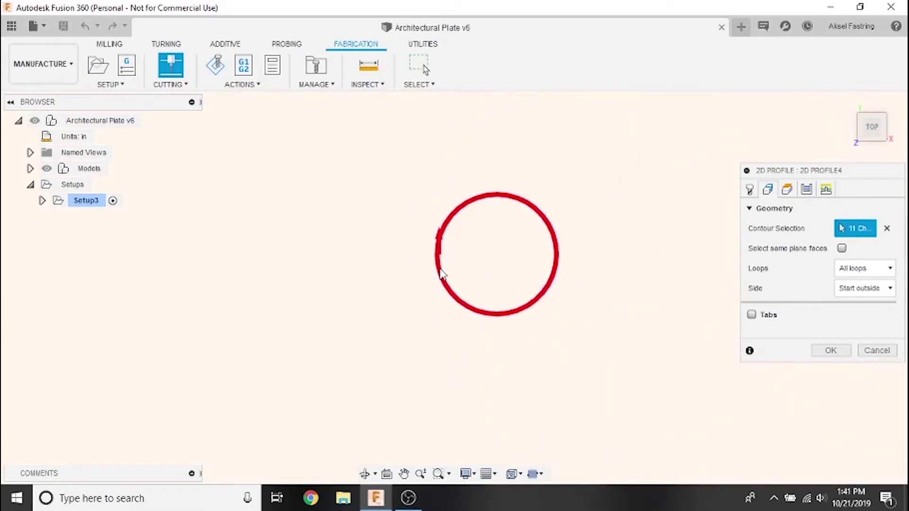
{"action": "scroll", "coordinate": [449, 276], "scroll_direction": "down", "scroll_amount": 8}
{"action": "middle_click_drag", "start_coordinate": [436, 263], "coordinate": [487, 201]}
{"action": "scroll", "coordinate": [455, 208], "scroll_direction": "up", "scroll_amount": 3}
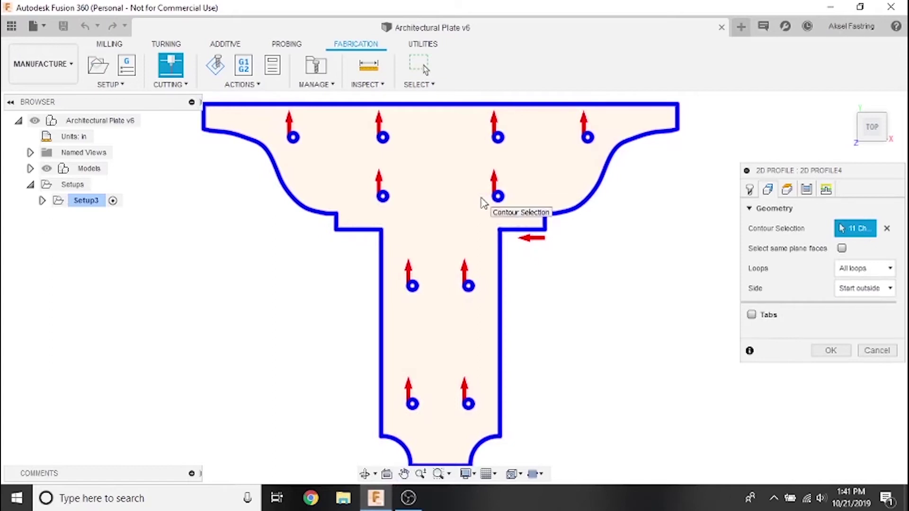
- Leave holding tabs off and display the Heights settings (0.4 in clearance, 0.2 in retract)
{"action": "scroll", "coordinate": [483, 203], "scroll_direction": "down", "scroll_amount": 1}
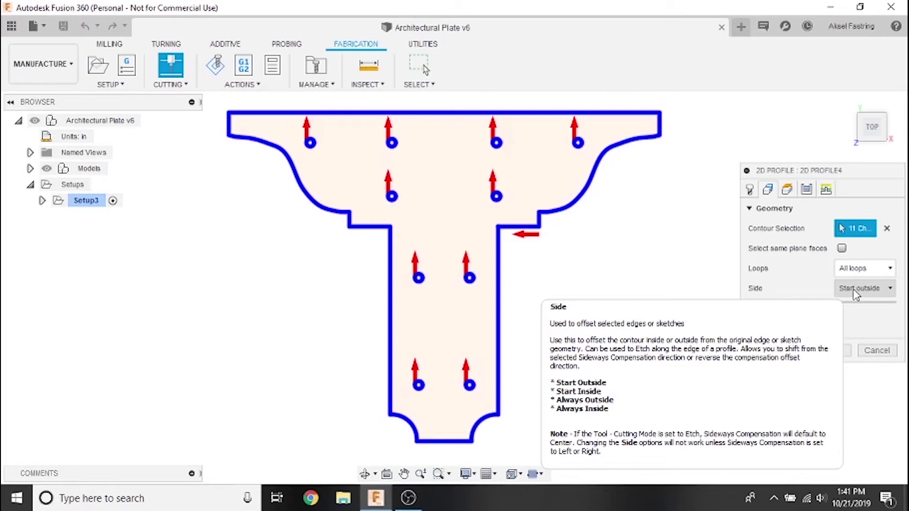
{"action": "left_click", "coordinate": [758, 315]}
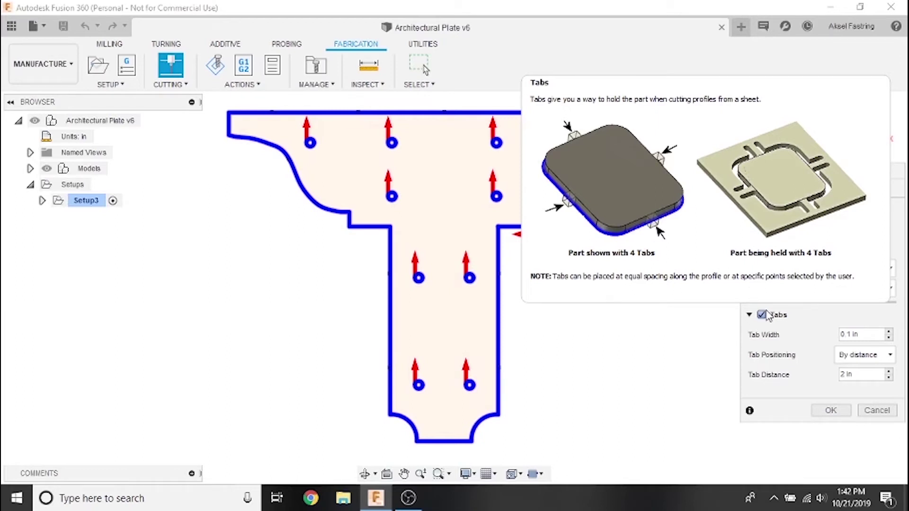
{"action": "left_click", "coordinate": [767, 315]}
{"action": "left_click", "coordinate": [788, 193]}
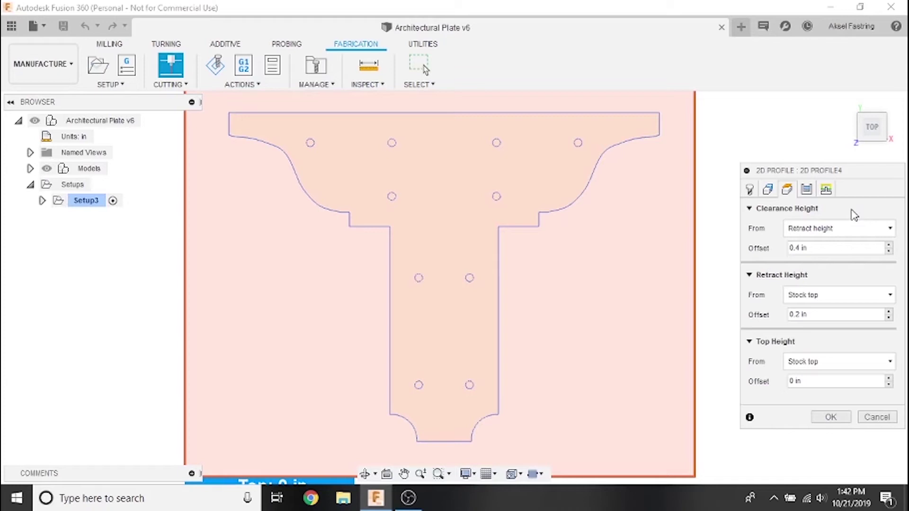
- Set Compensation Type to In computer on the Passes tab, keeping Left sideways compensation
{"action": "left_click", "coordinate": [805, 190]}
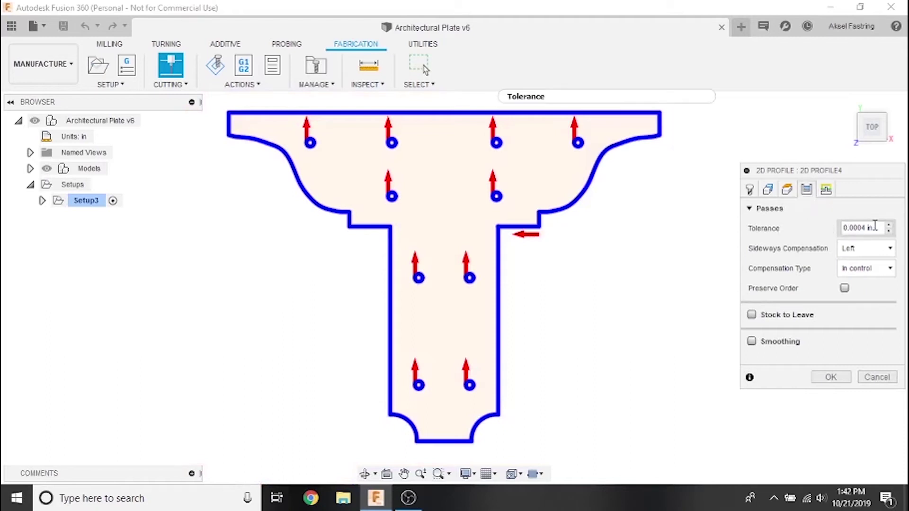
{"action": "mouse_move", "coordinate": [875, 225]}
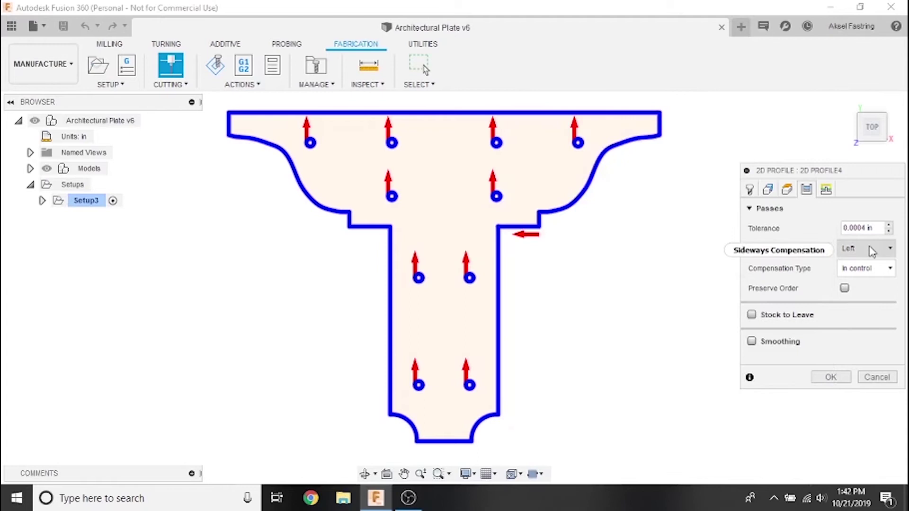
{"action": "mouse_move", "coordinate": [872, 251]}
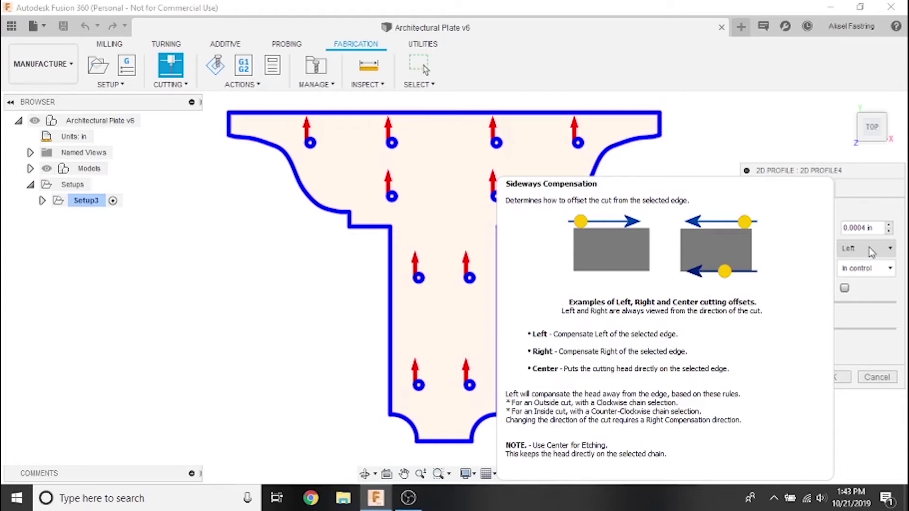
{"action": "mouse_move", "coordinate": [873, 276]}
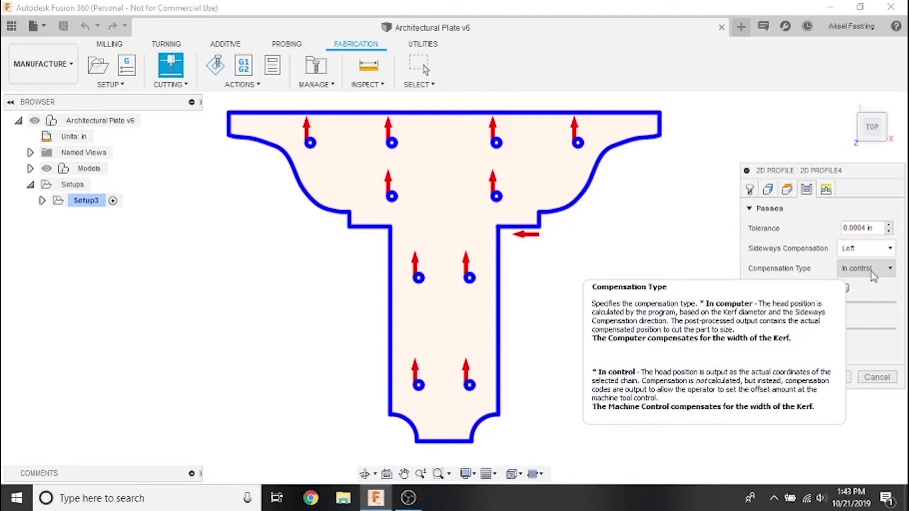
{"action": "left_click", "coordinate": [872, 273]}
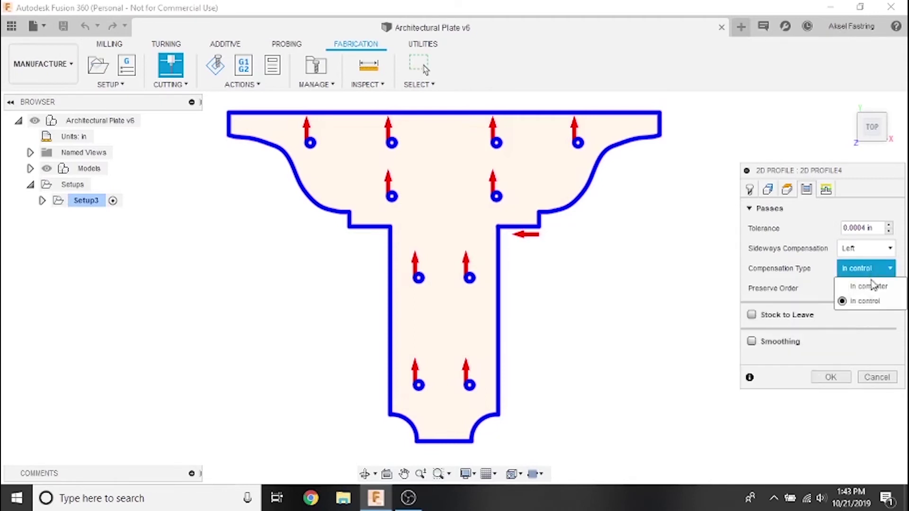
{"action": "left_click", "coordinate": [875, 287]}
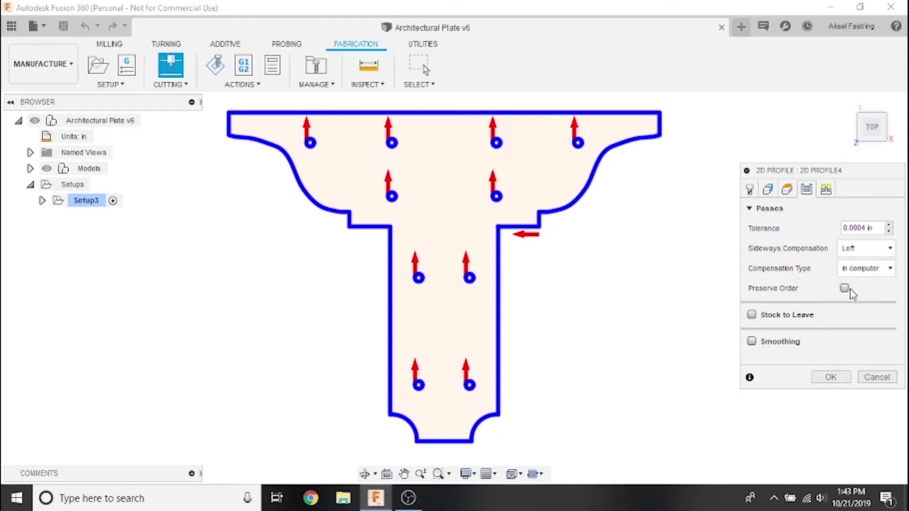
{"action": "mouse_move", "coordinate": [847, 293]}
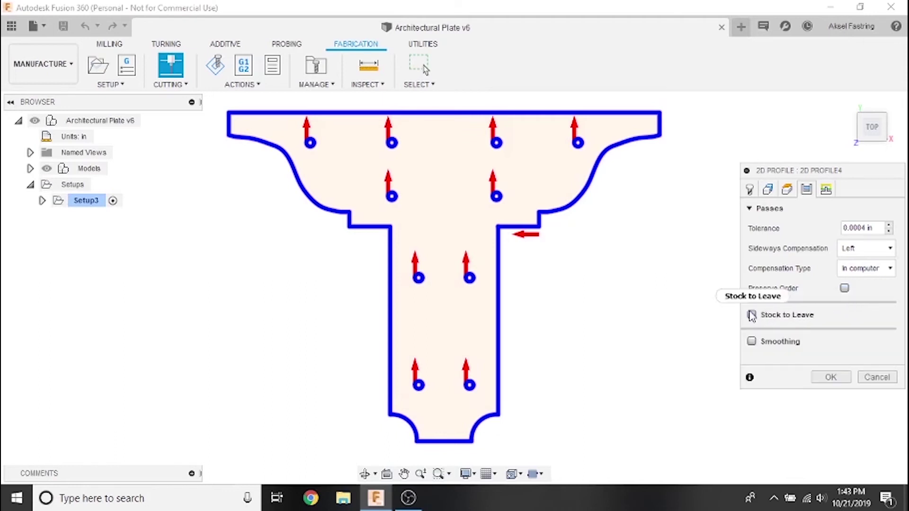
{"action": "mouse_move", "coordinate": [753, 316]}
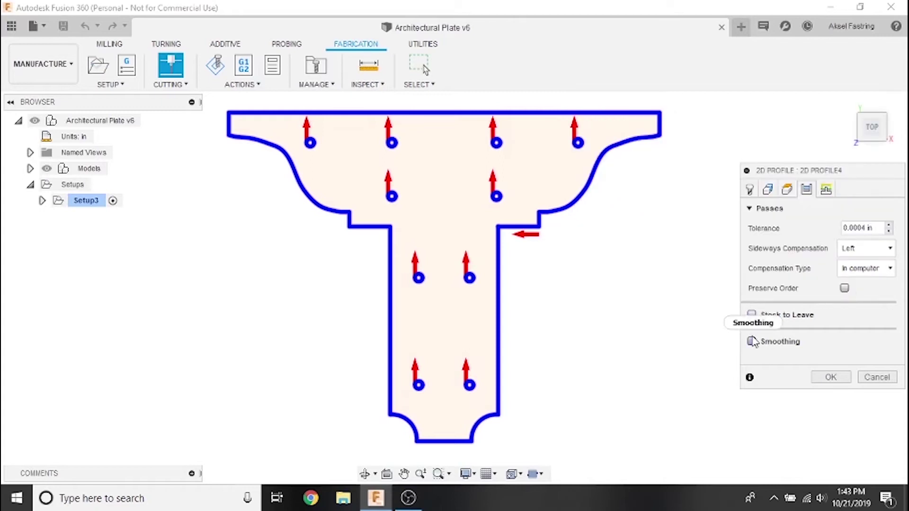
{"action": "mouse_move", "coordinate": [752, 342]}
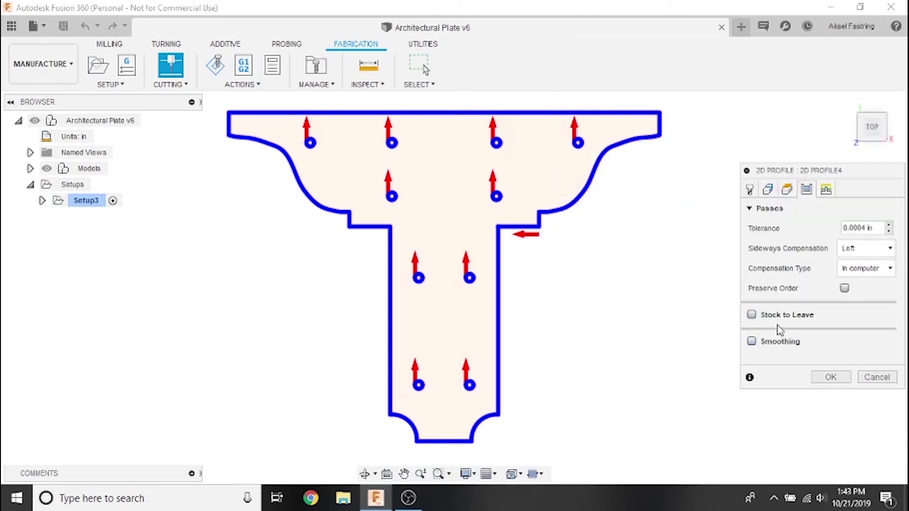
- Enable Keep Nozzle Down with a Maximum Stay-Down Distance of 33
{"action": "left_click", "coordinate": [826, 190]}
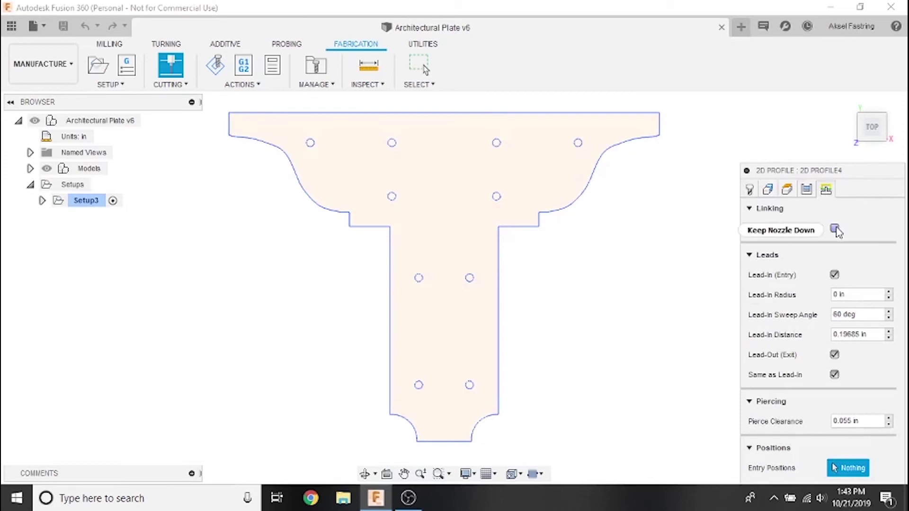
{"action": "mouse_move", "coordinate": [836, 231]}
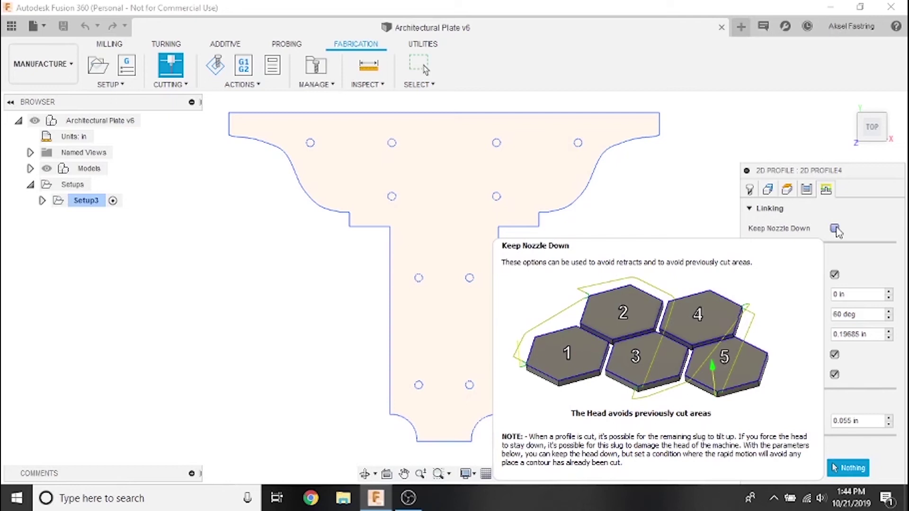
{"action": "left_click", "coordinate": [834, 228]}
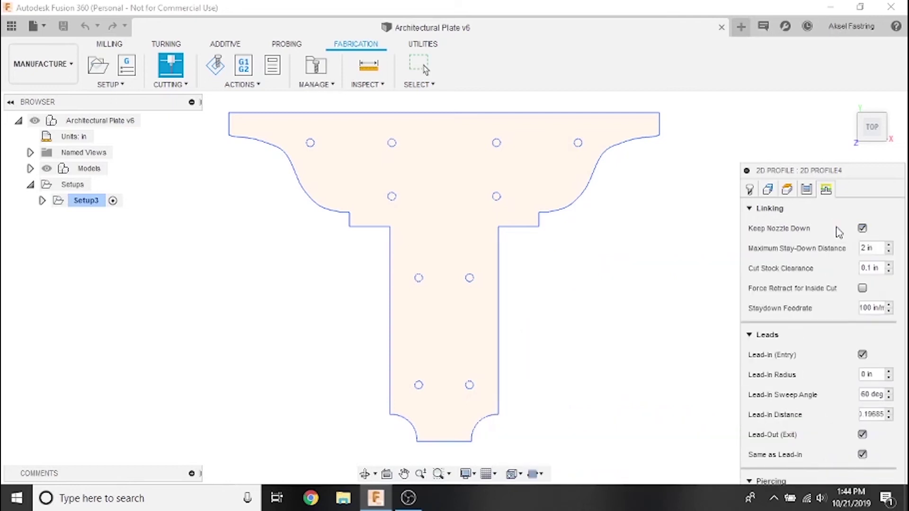
{"action": "left_click", "coordinate": [880, 248]}
{"action": "left_click_drag", "start_coordinate": [881, 248], "coordinate": [858, 251]}
{"action": "type", "text": "24"}
{"action": "key", "text": "BackSpace"}
{"action": "key", "text": "BackSpace"}
{"action": "type", "text": "33"}
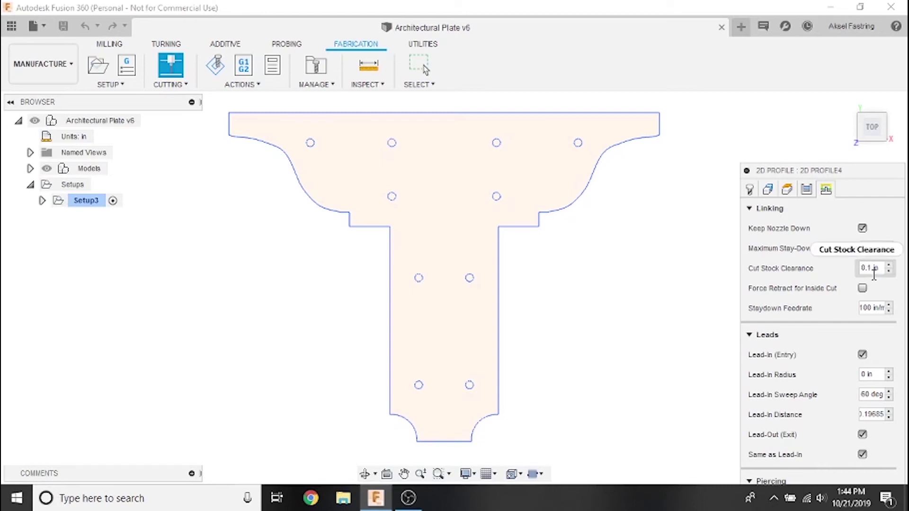
- Clear the old 100 staydown feedrate to set it to 300
{"action": "mouse_move", "coordinate": [874, 273]}
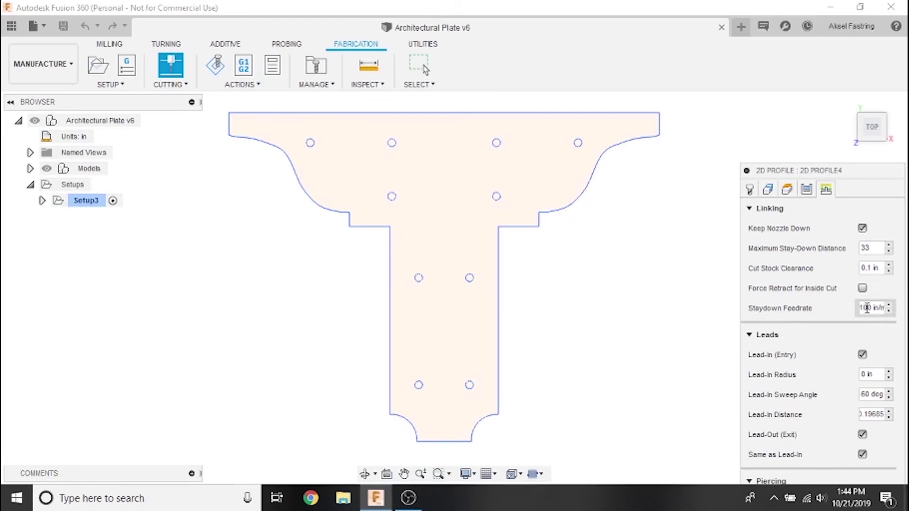
{"action": "double_click", "coordinate": [866, 308]}
{"action": "key", "text": "BackSpace"}
{"action": "key", "text": "ctrl+a"}
{"action": "key", "text": "BackSpace"}
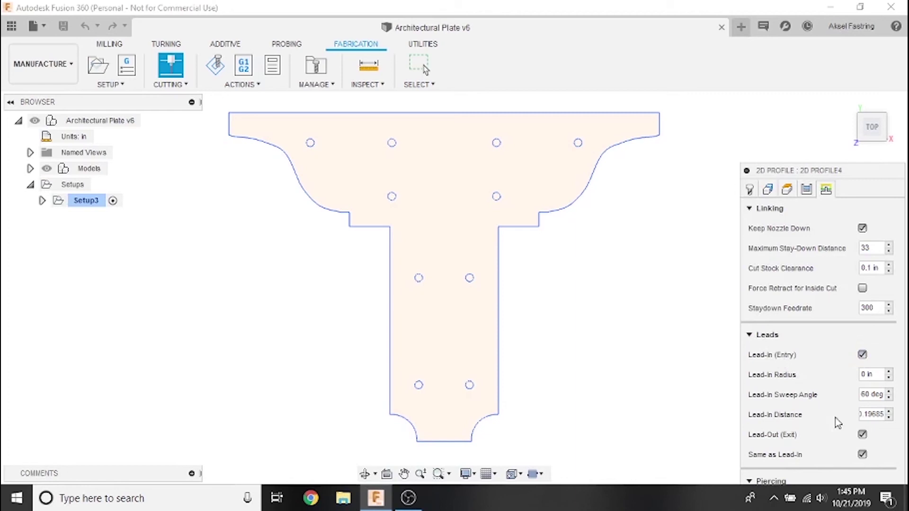
- Turn off Lead-Out and give the lead-in a .06 radius, 90 deg sweep and 0 distance
{"action": "left_click", "coordinate": [862, 435]}
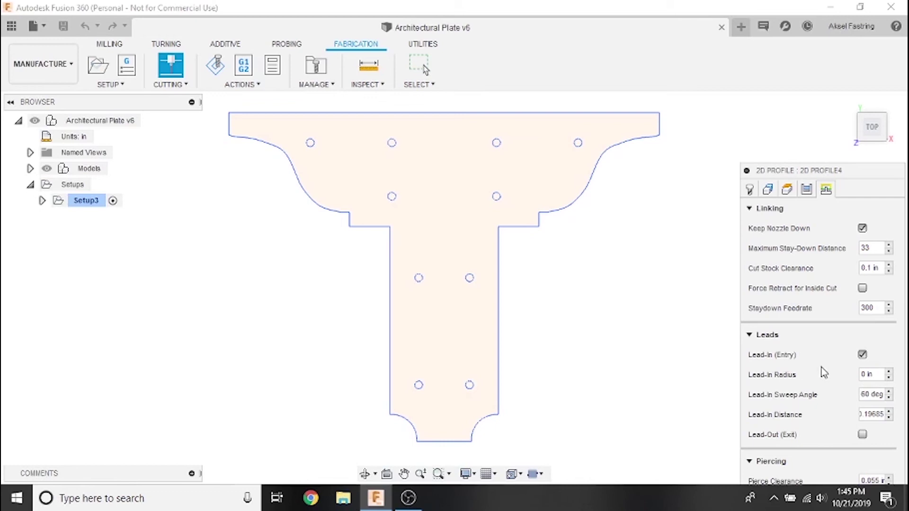
{"action": "left_click", "coordinate": [858, 374]}
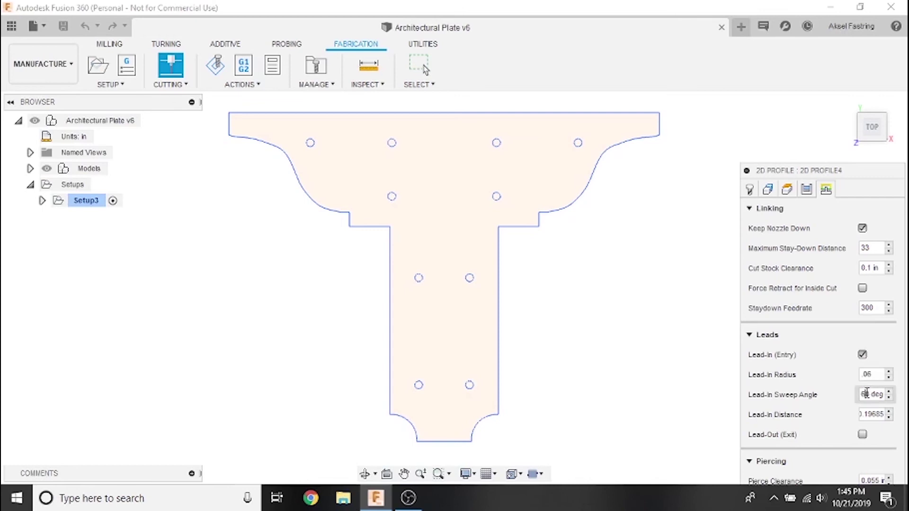
{"action": "left_click_drag", "start_coordinate": [866, 393], "coordinate": [852, 399]}
{"action": "double_click", "coordinate": [874, 415]}
{"action": "type", "text": "0"}
{"action": "left_click_drag", "start_coordinate": [861, 171], "coordinate": [851, 65]}
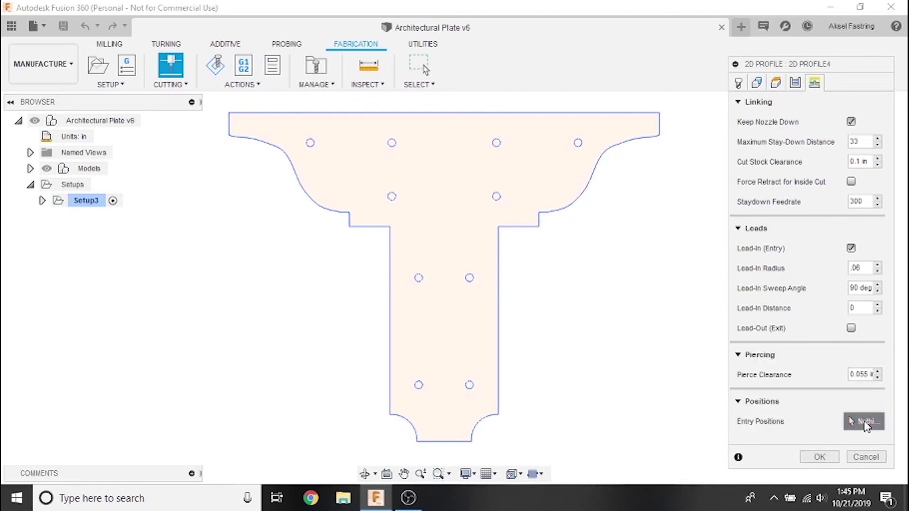
- Pick an entry point on the plate's left edge and generate the 2D Profile4 toolpath
{"action": "left_click", "coordinate": [389, 313]}
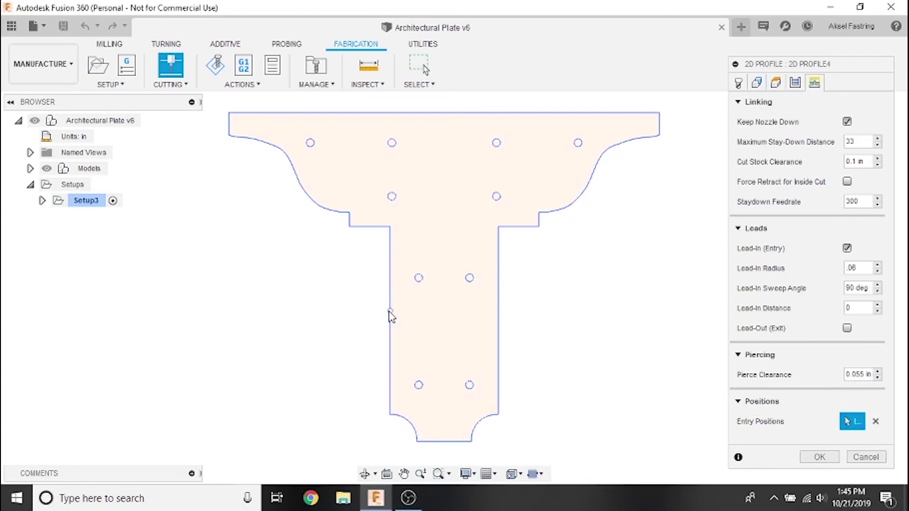
{"action": "left_click", "coordinate": [819, 457]}
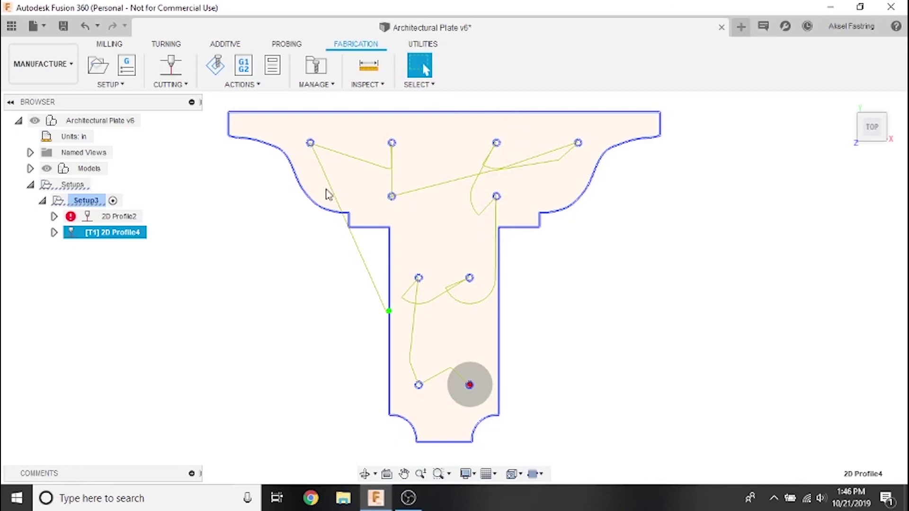
- Simulate 2D Profile4, playing it at adjusted speeds and pausing as the head crosses the holes
{"action": "left_click", "coordinate": [212, 69]}
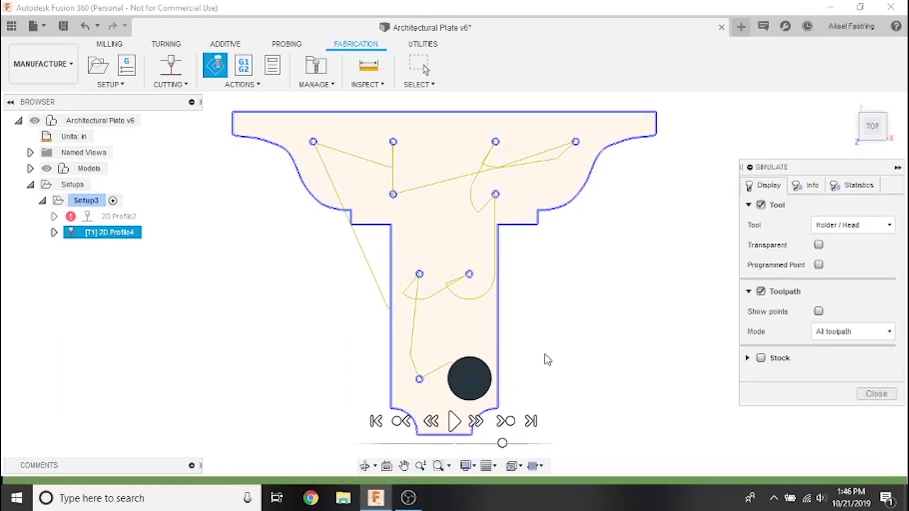
{"action": "left_click", "coordinate": [454, 421]}
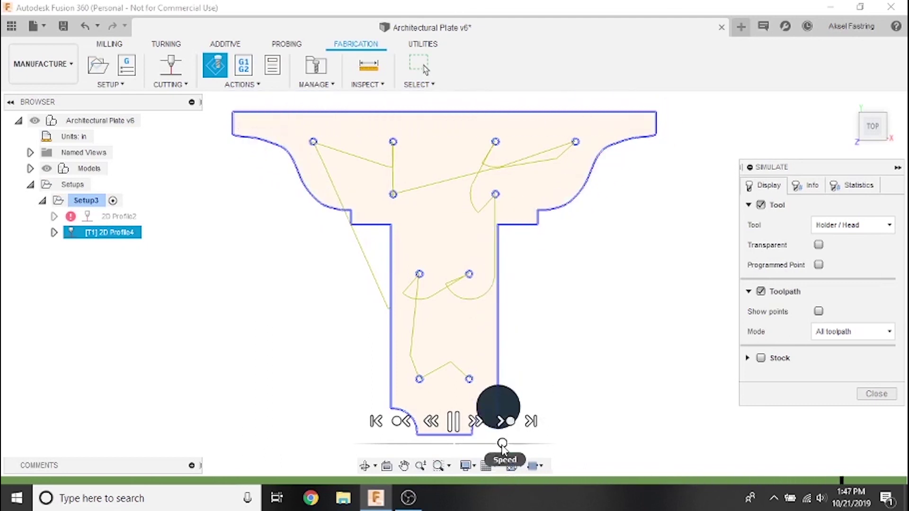
{"action": "left_click_drag", "start_coordinate": [502, 445], "coordinate": [462, 446]}
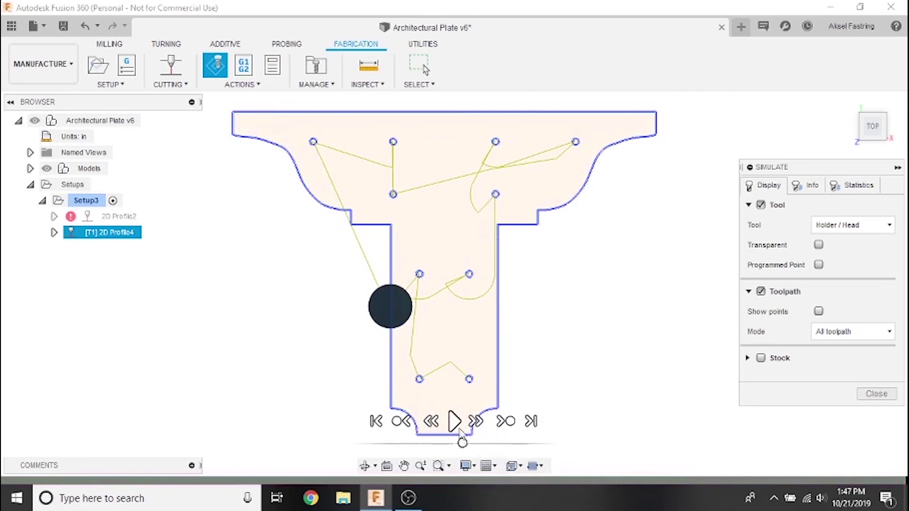
{"action": "left_click", "coordinate": [455, 423]}
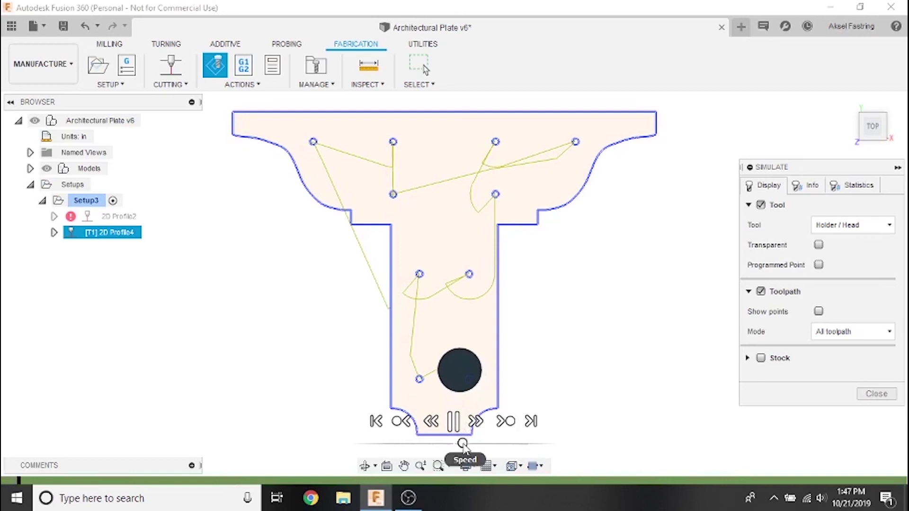
{"action": "left_click_drag", "start_coordinate": [463, 445], "coordinate": [527, 443]}
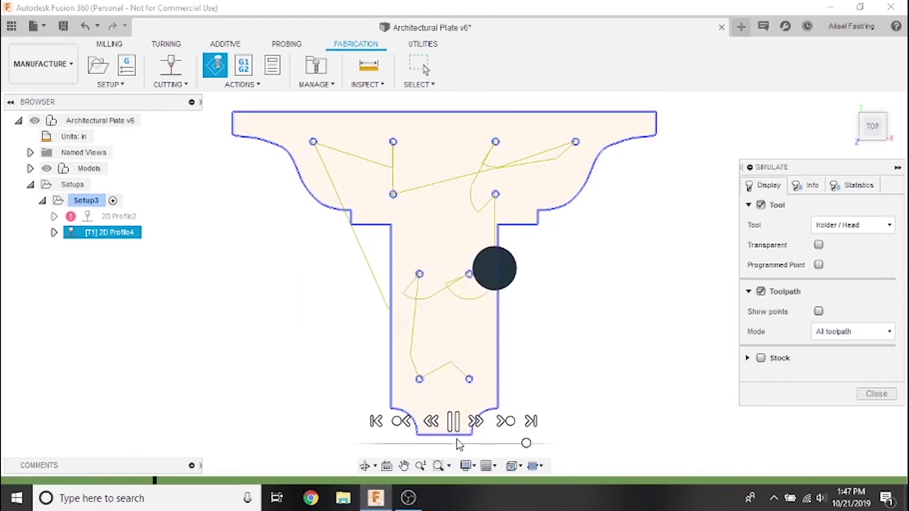
{"action": "left_click_drag", "start_coordinate": [526, 443], "coordinate": [414, 444]}
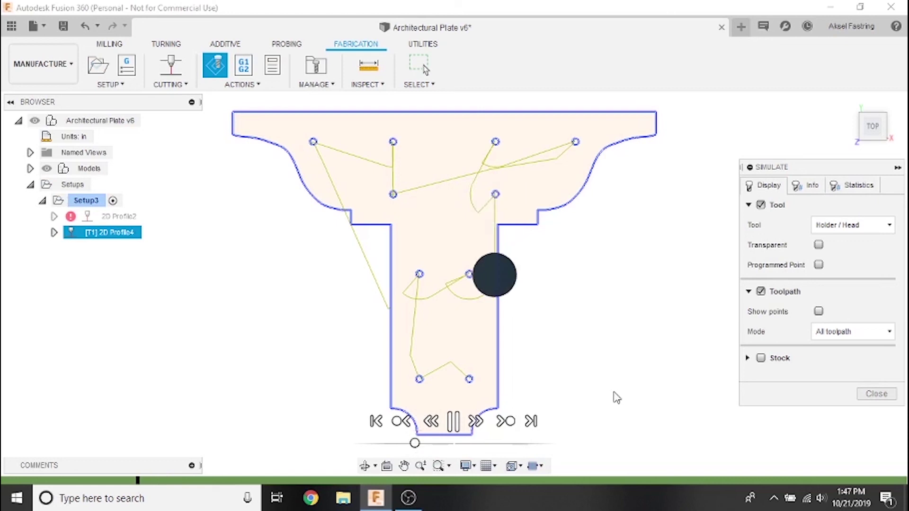
{"action": "left_click", "coordinate": [457, 425]}
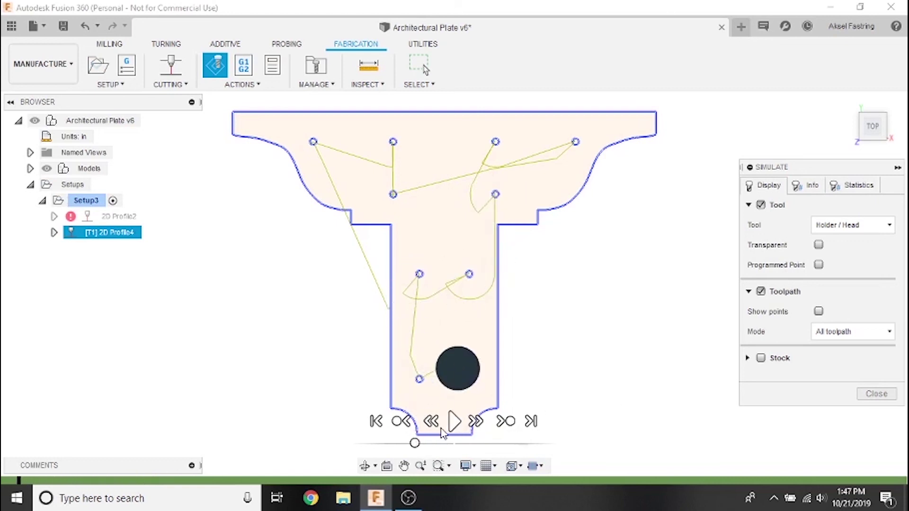